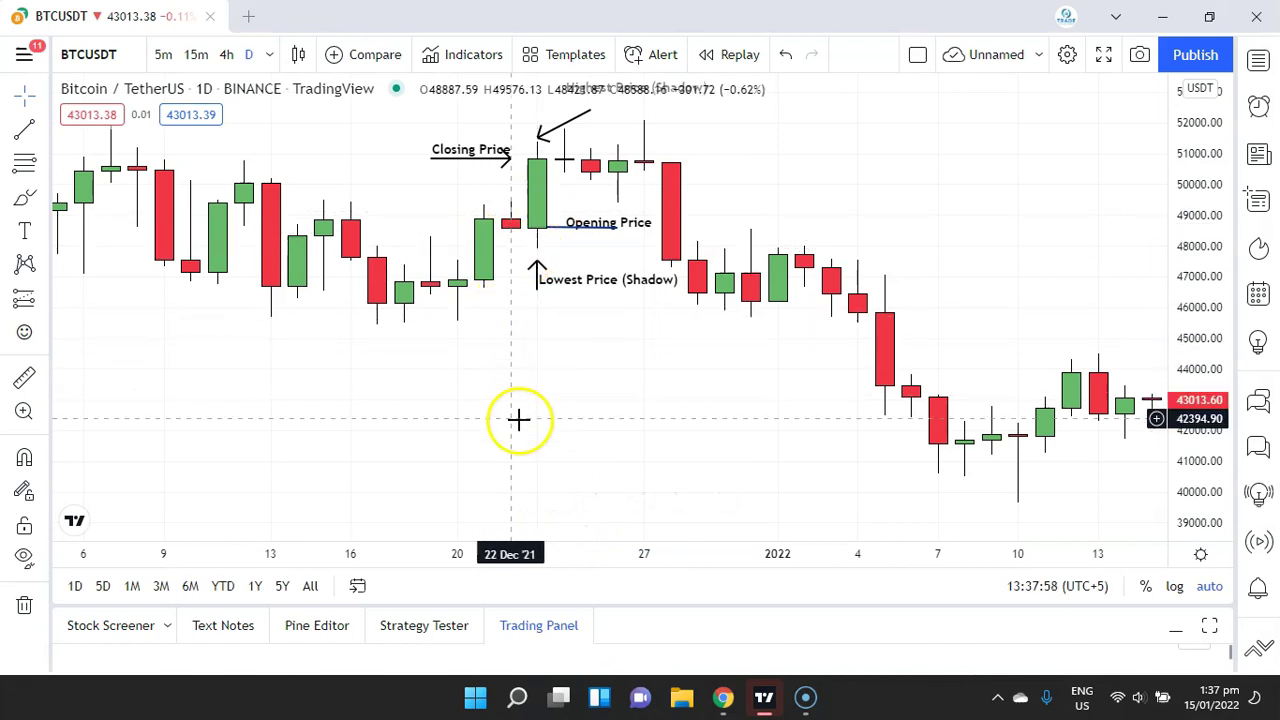
Zoom and pan the BTCUSDT chart around the labelled 23 Dec candle, then bring up the candlestick slides
scroll(523, 474, up, 1)
drag(410, 437, 711, 423)
scroll(689, 457, up, 2)
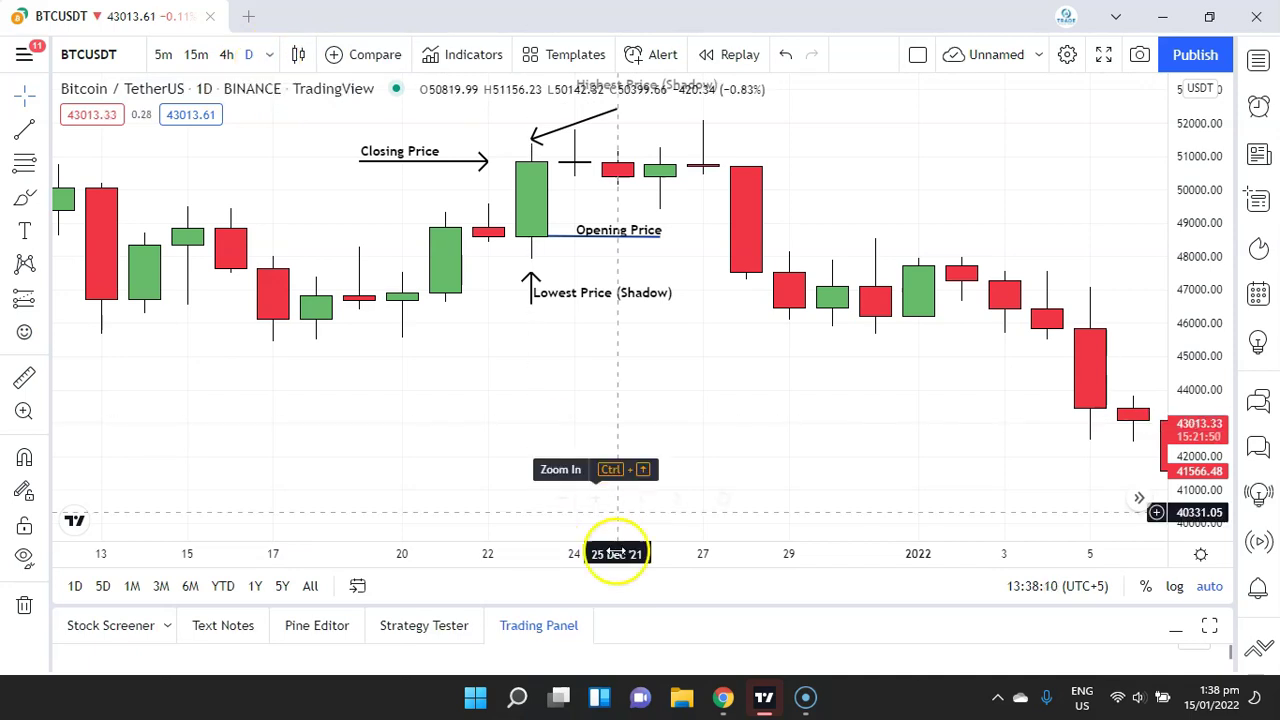
click(722, 697)
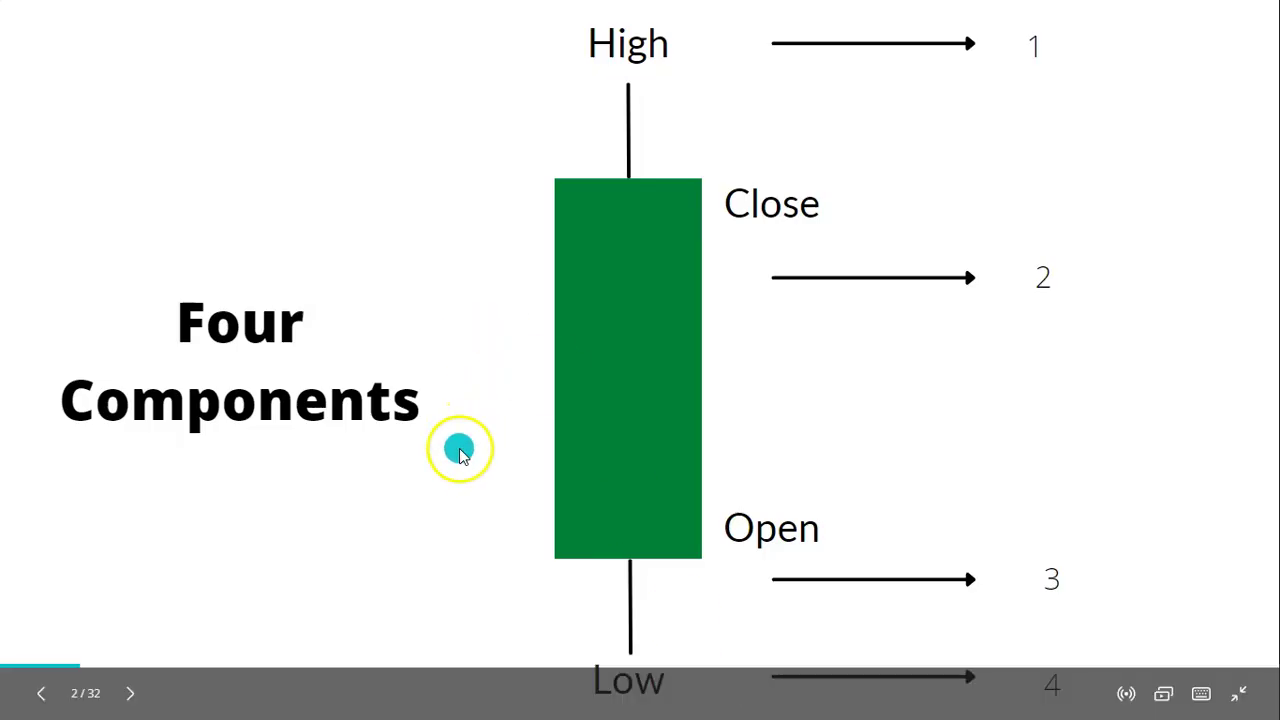
Step back to slide 1, 'What is Candlestick?', then return to the TradingView chart
key(Left)
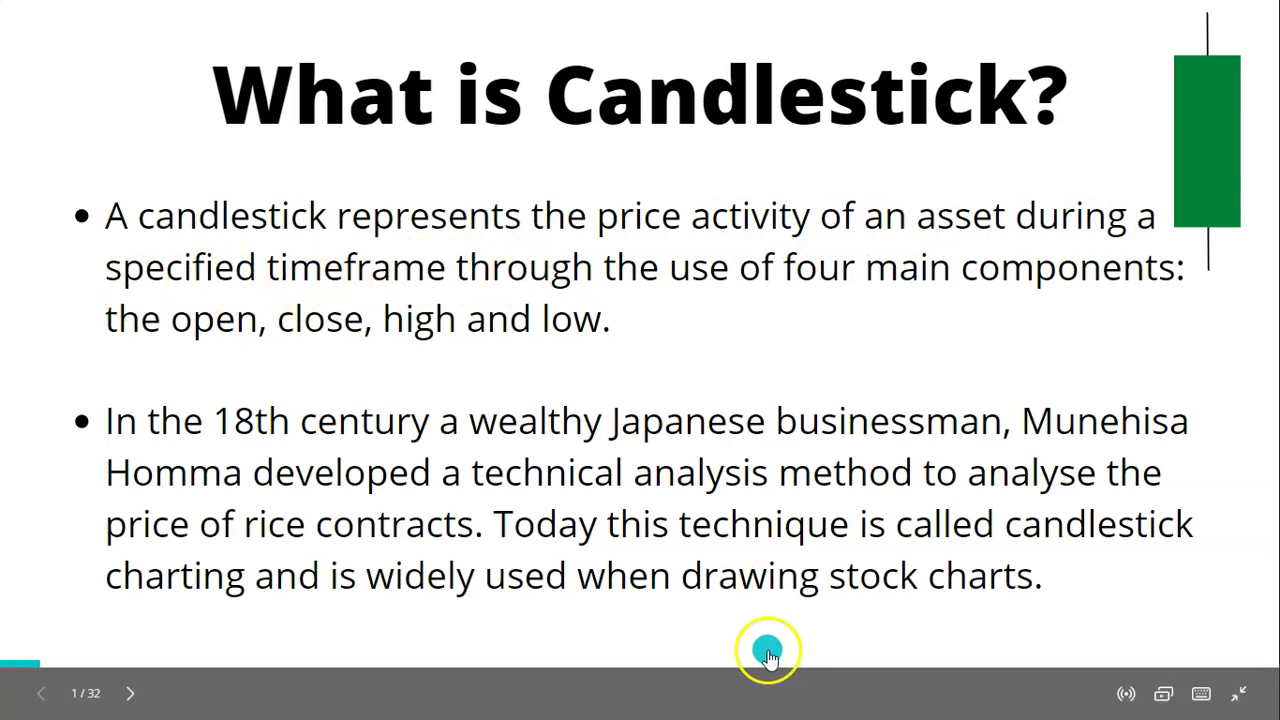
key(alt+Tab)
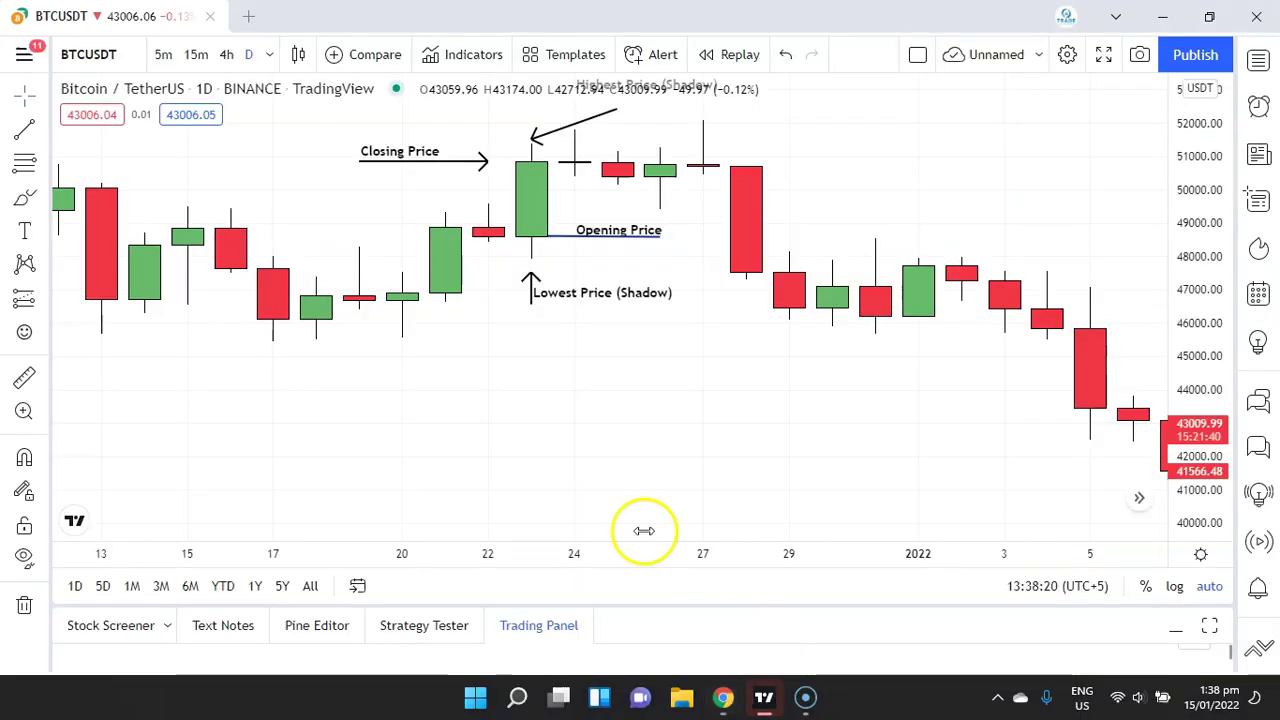
click(255, 54)
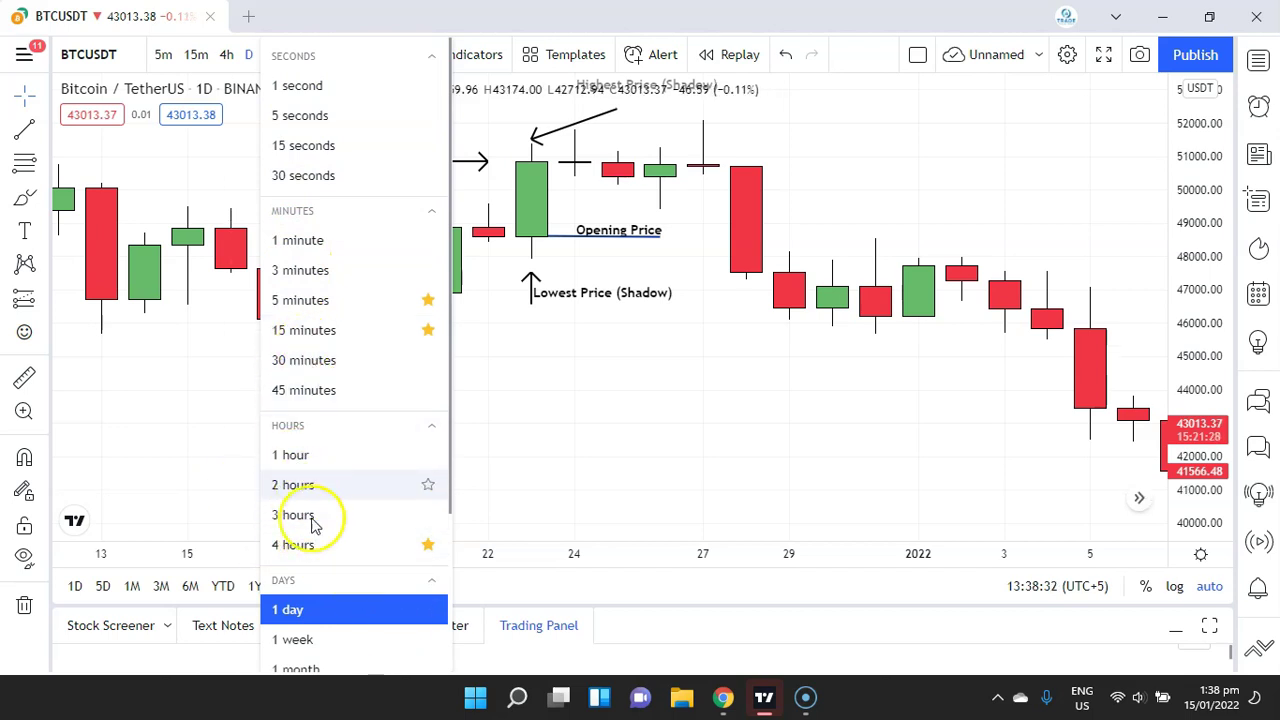
click(531, 440)
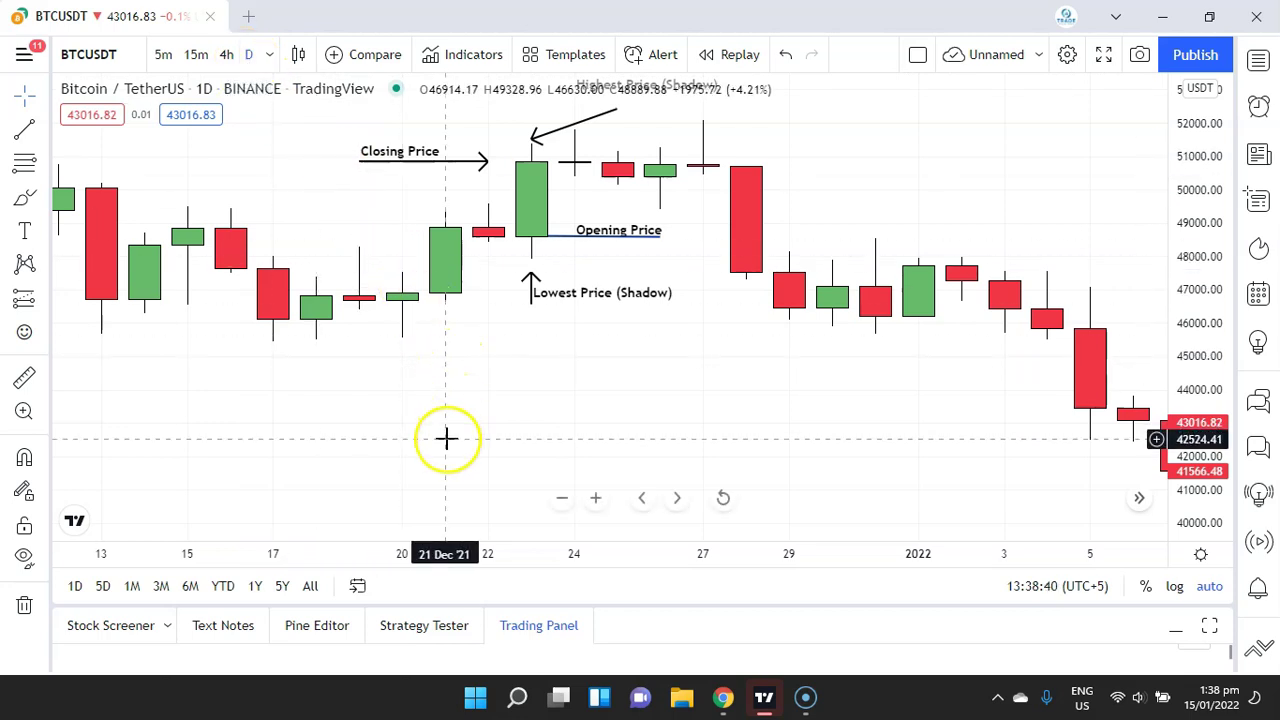
scroll(446, 438, down, 2)
scroll(297, 329, up, 3)
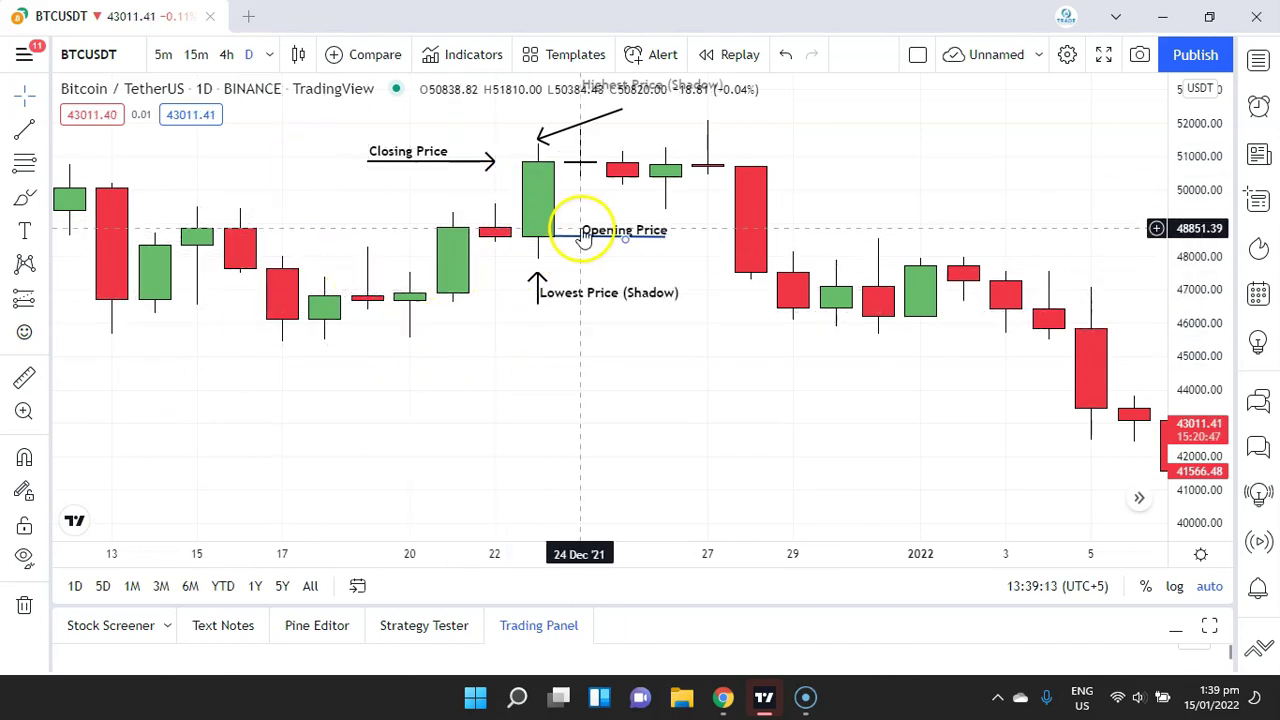
scroll(523, 317, up, 3)
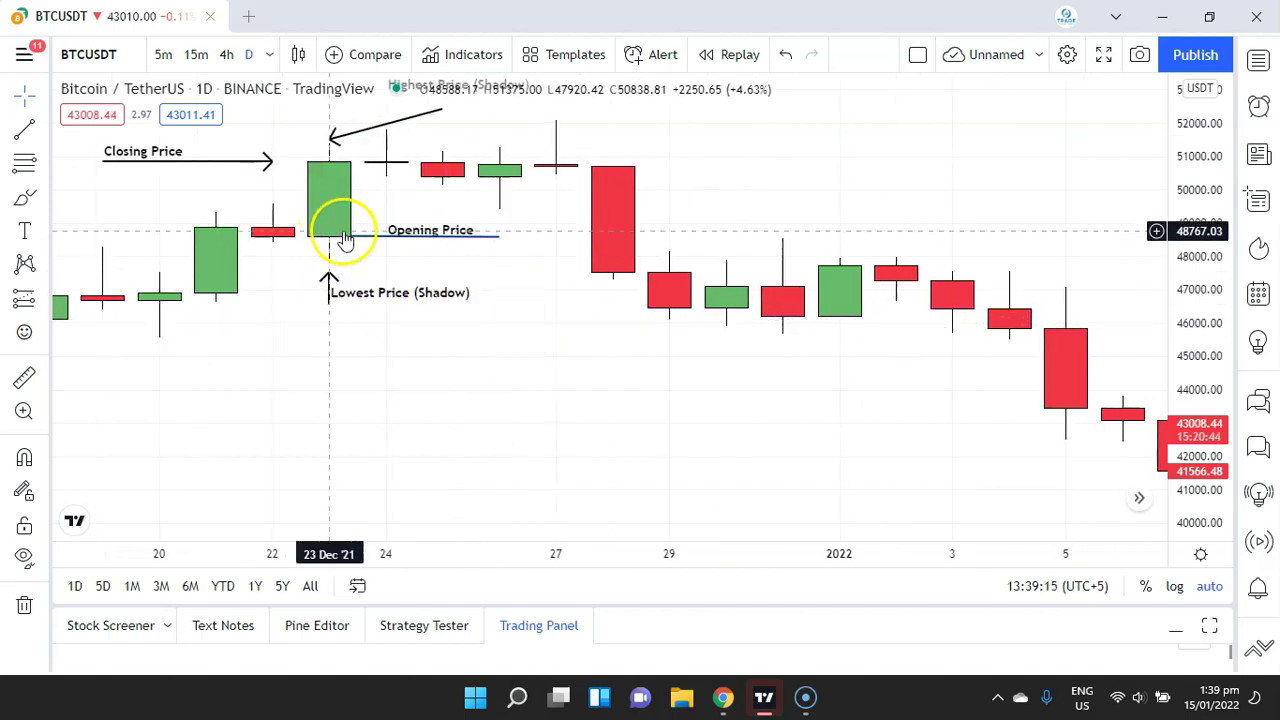
click(333, 242)
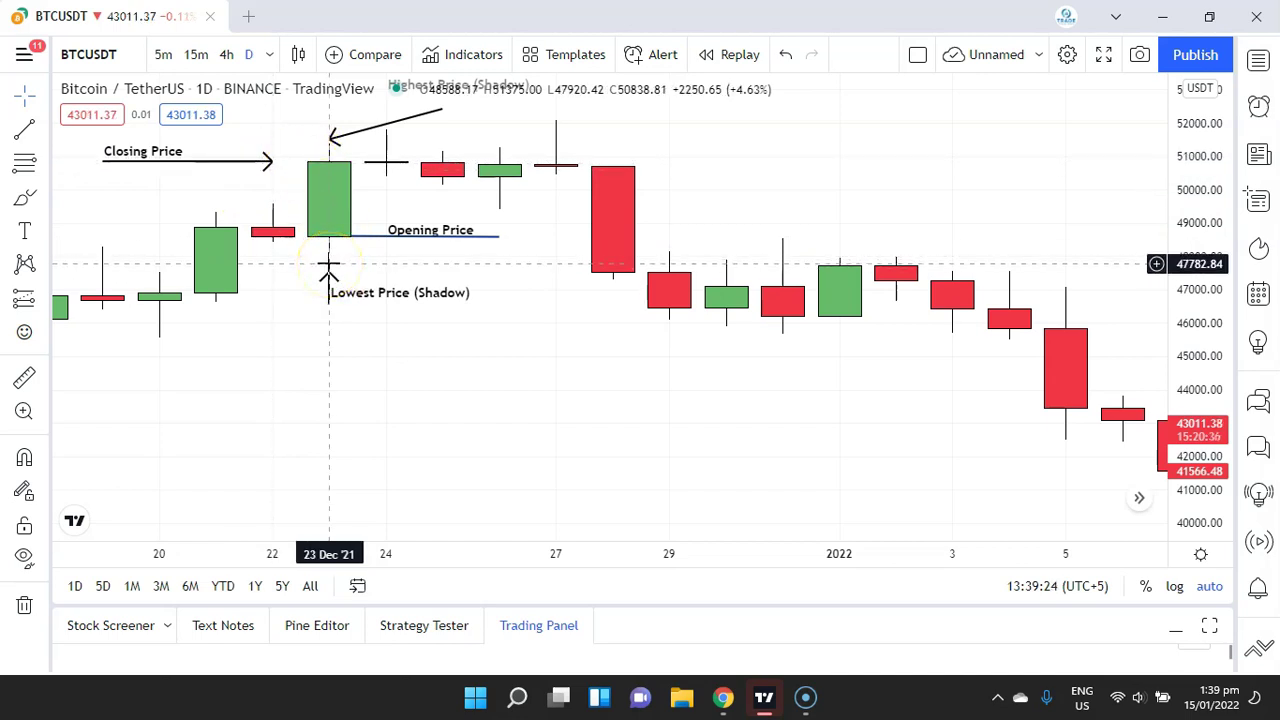
click(329, 270)
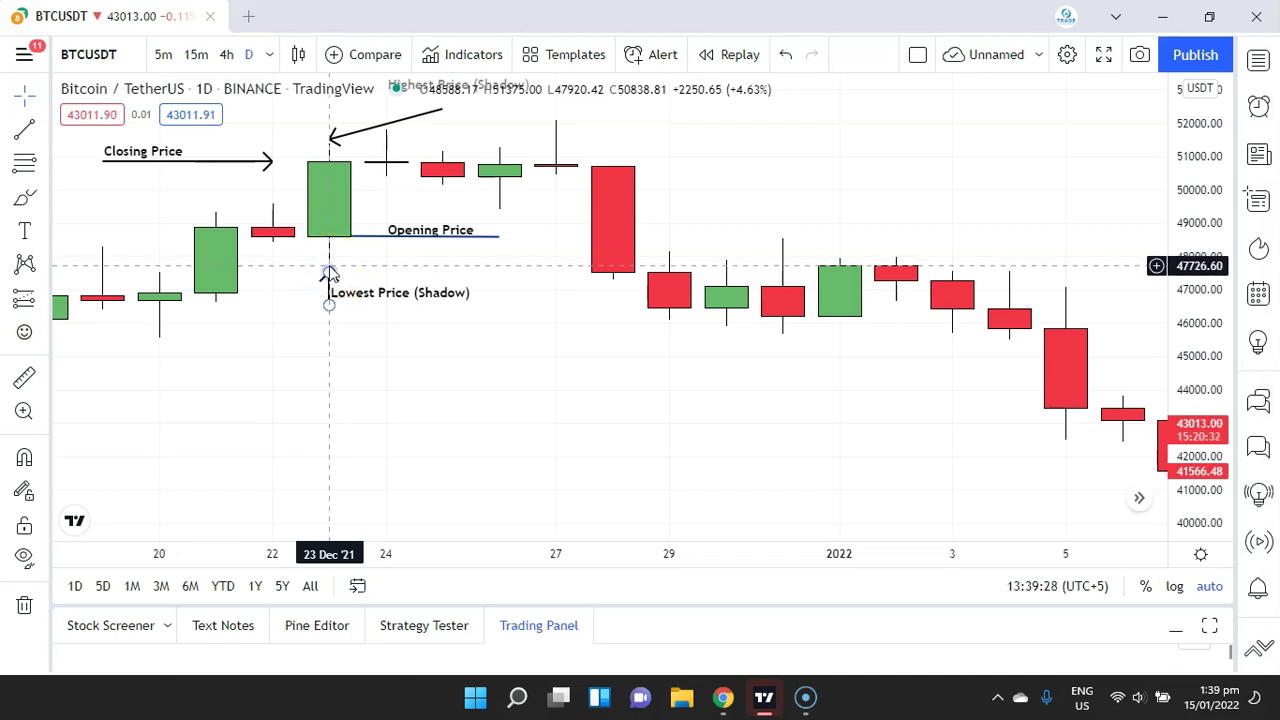
click(329, 214)
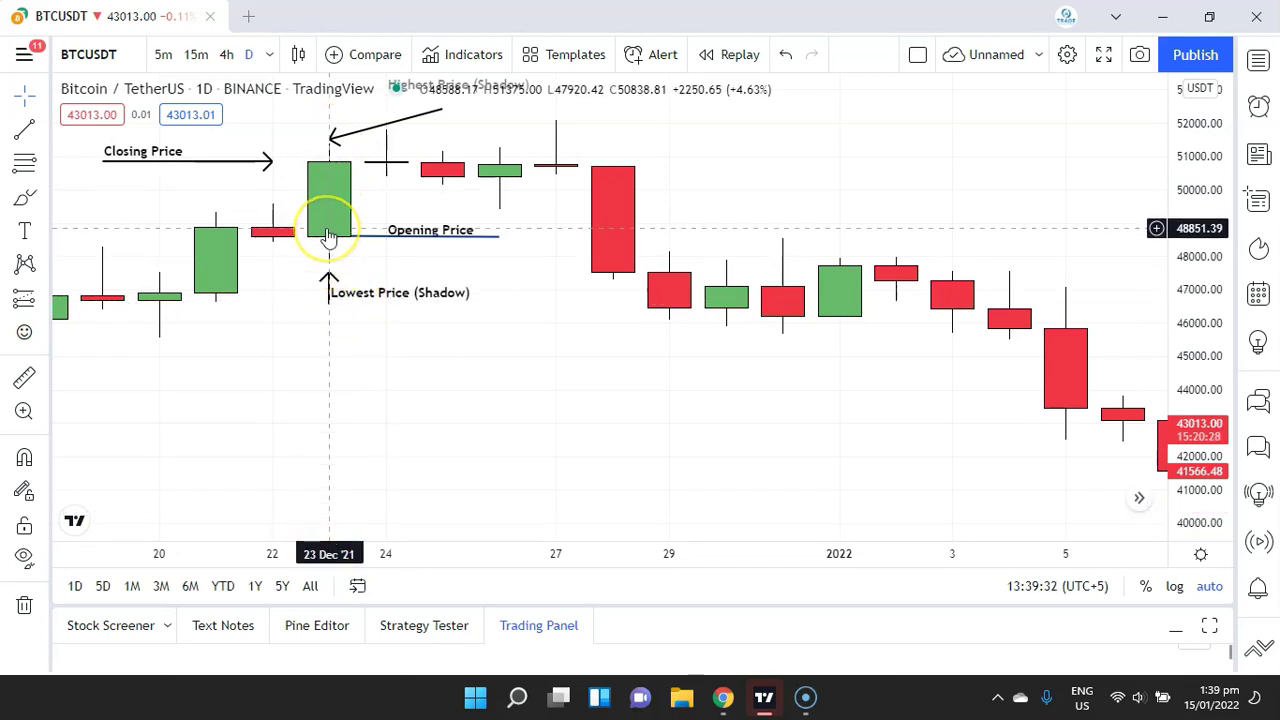
scroll(471, 229, down, 4)
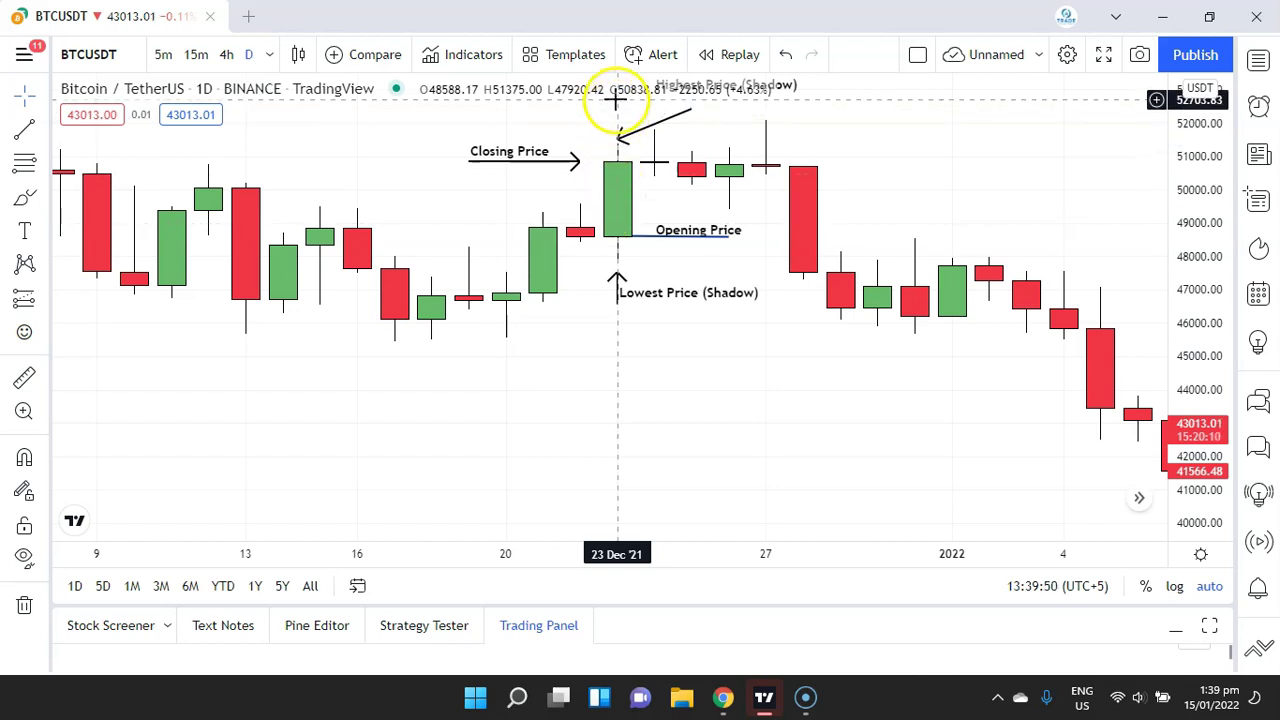
click(617, 212)
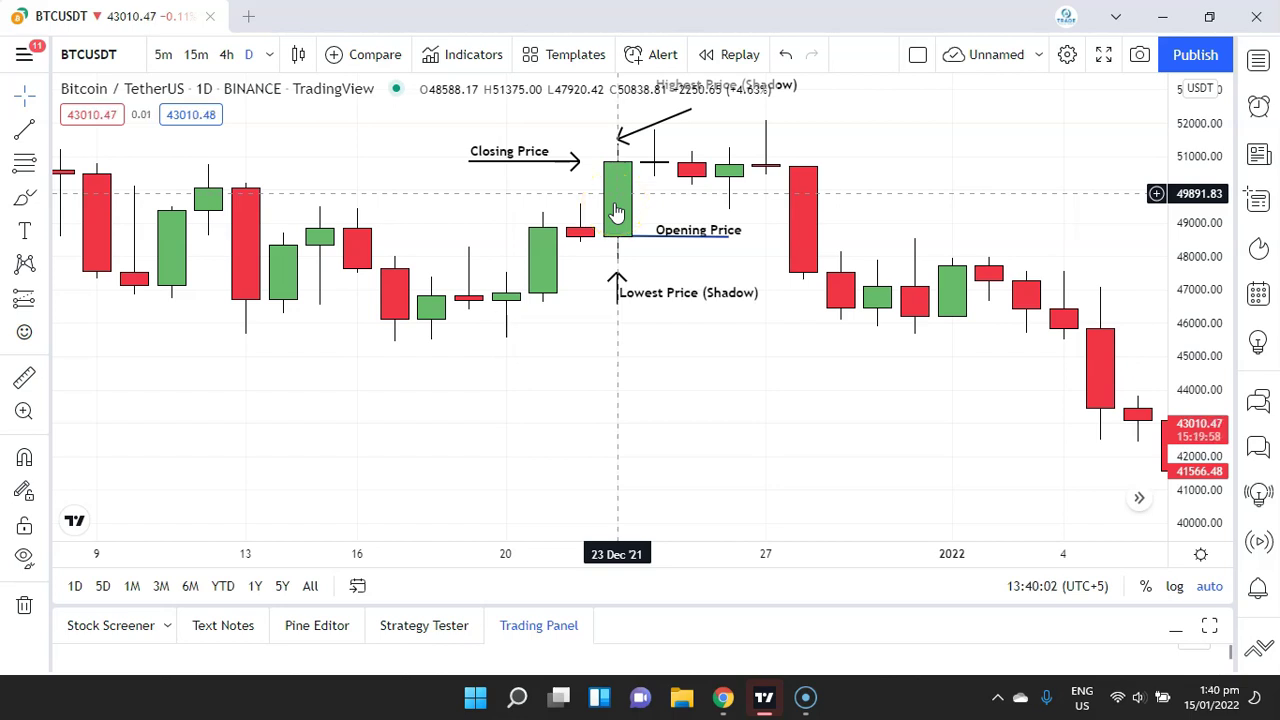
click(620, 221)
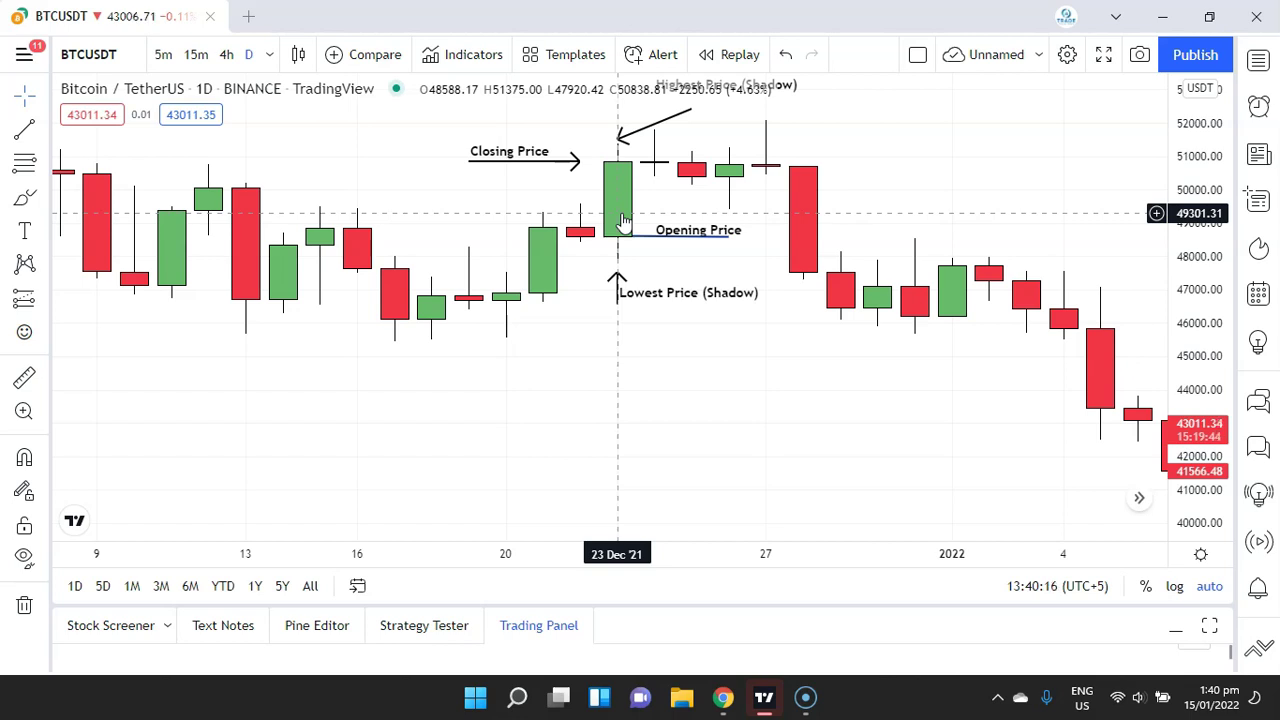
click(620, 238)
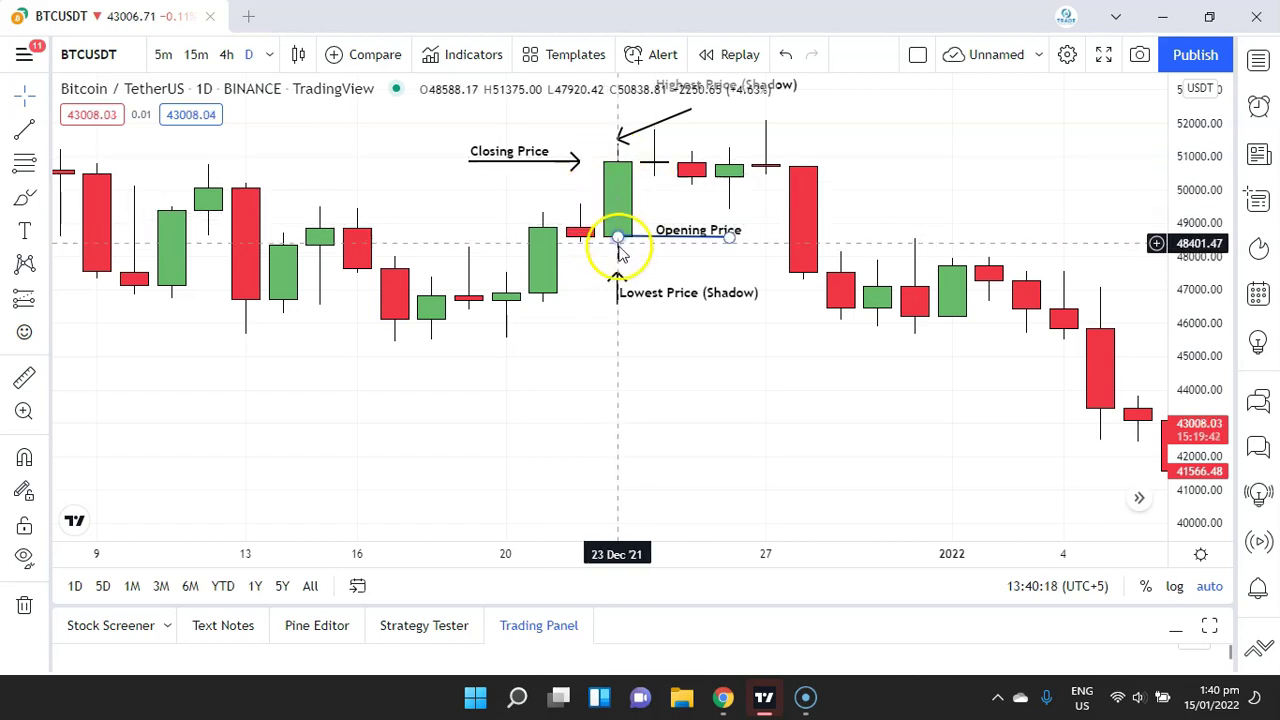
scroll(623, 371, right, 6)
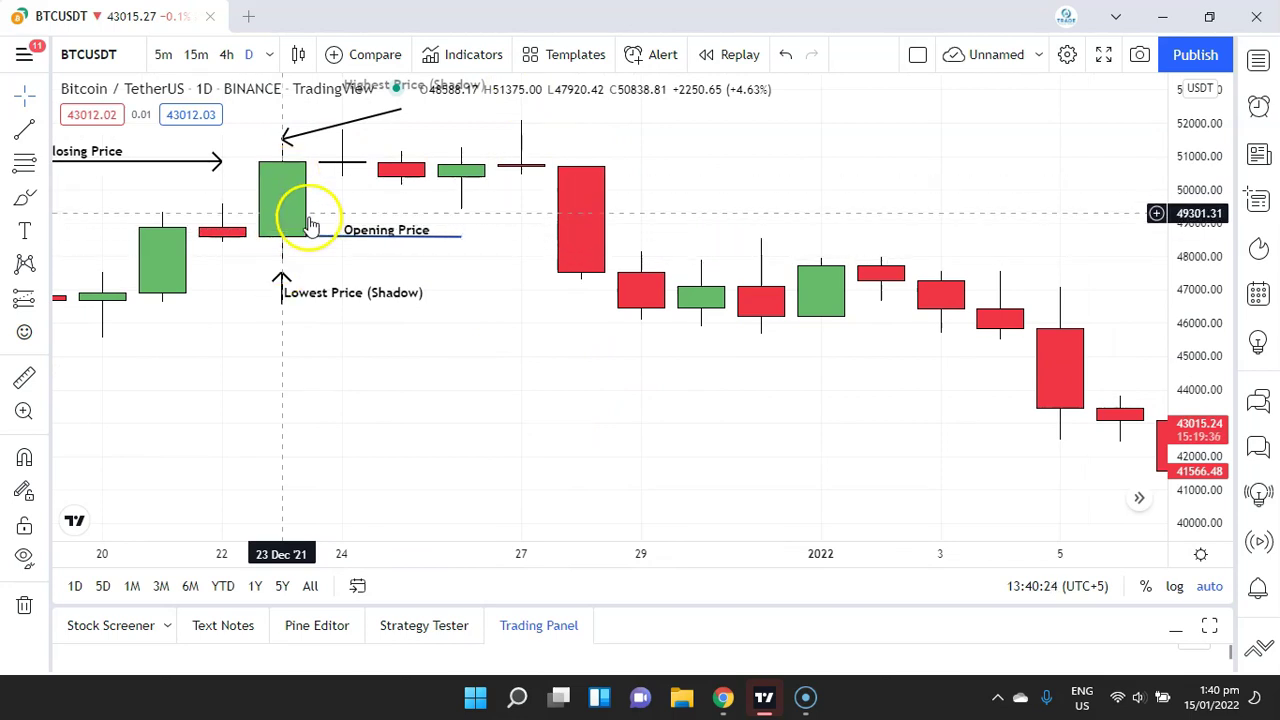
scroll(303, 253, down, 1)
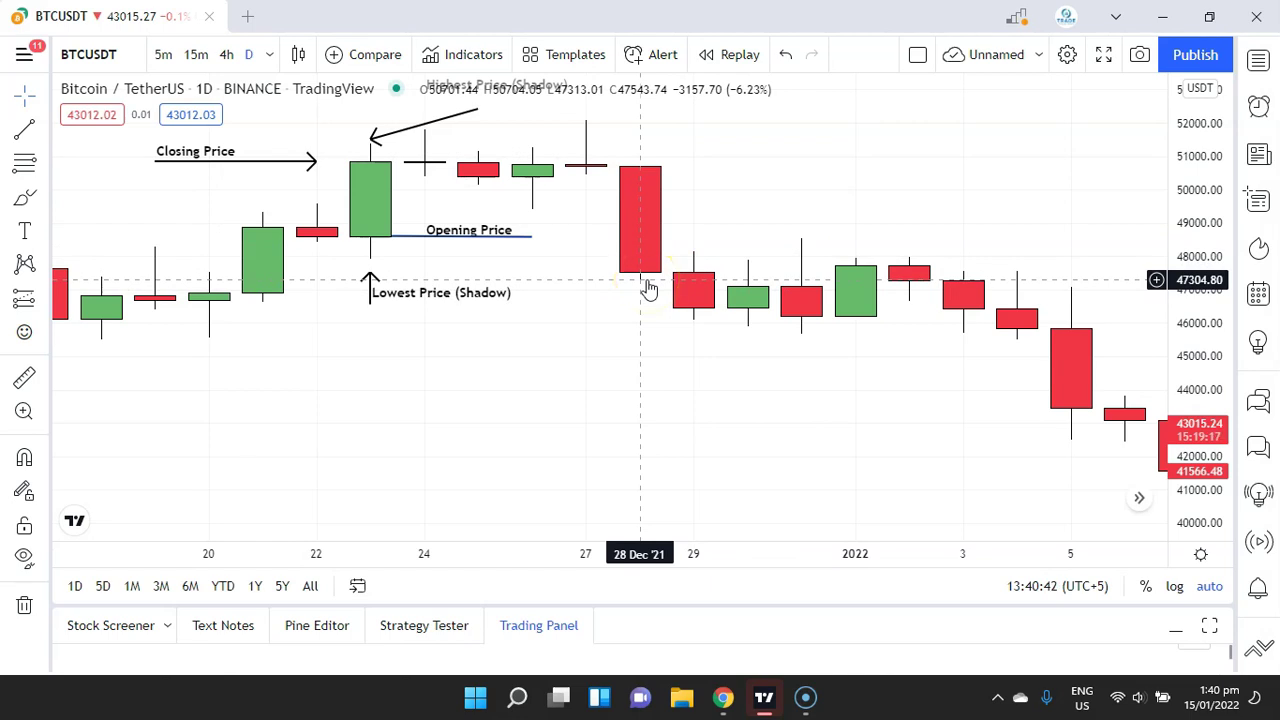
click(642, 222)
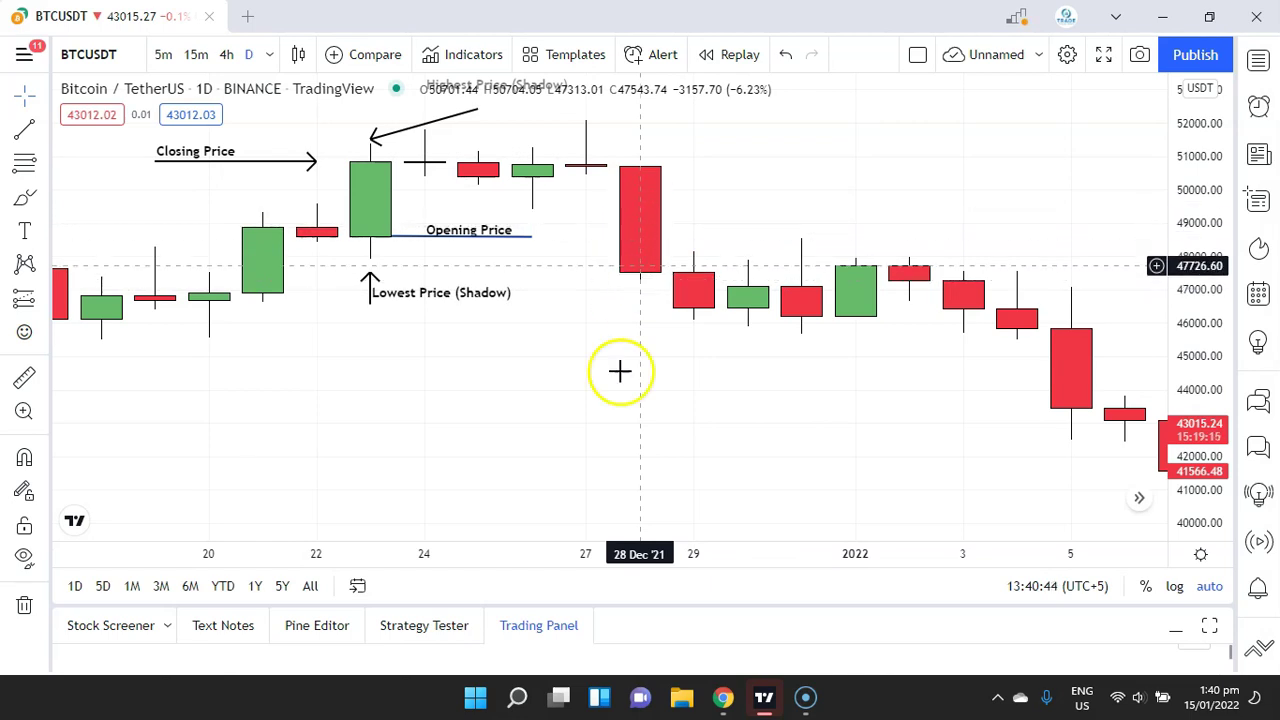
scroll(620, 411, down, 1)
scroll(742, 282, down, 1)
scroll(760, 295, down, 1)
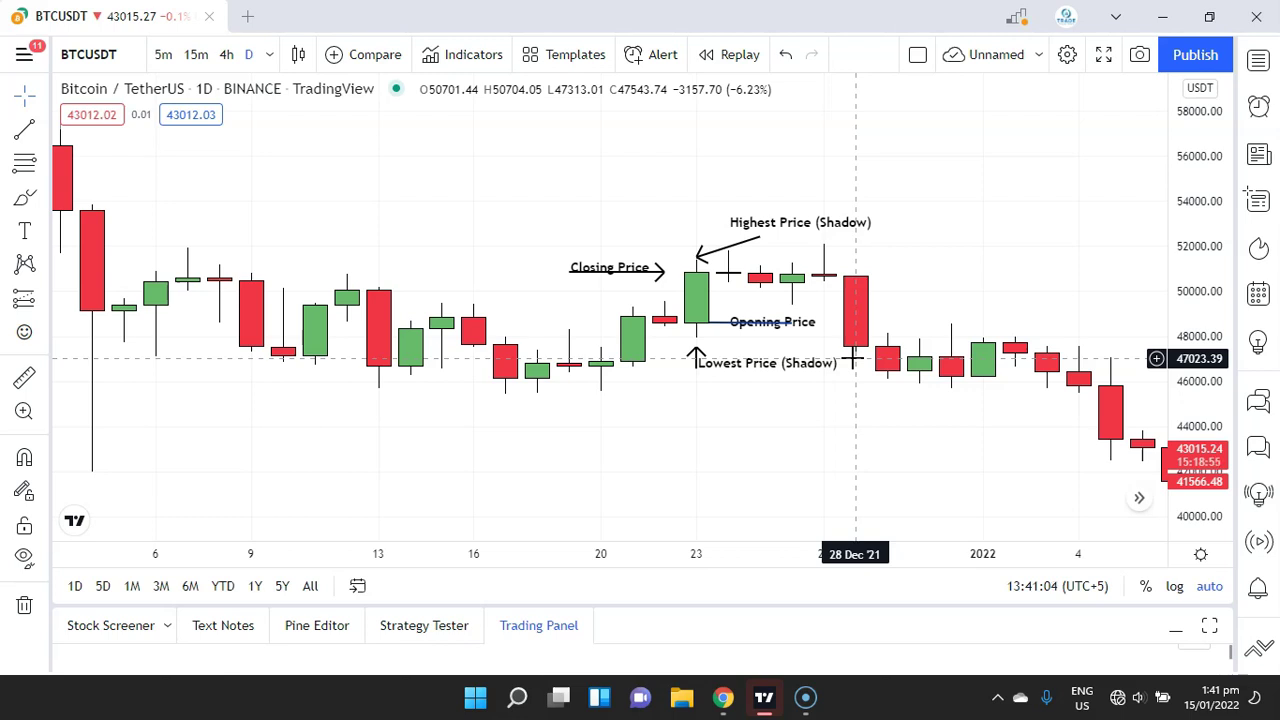
scroll(735, 440, up, 2)
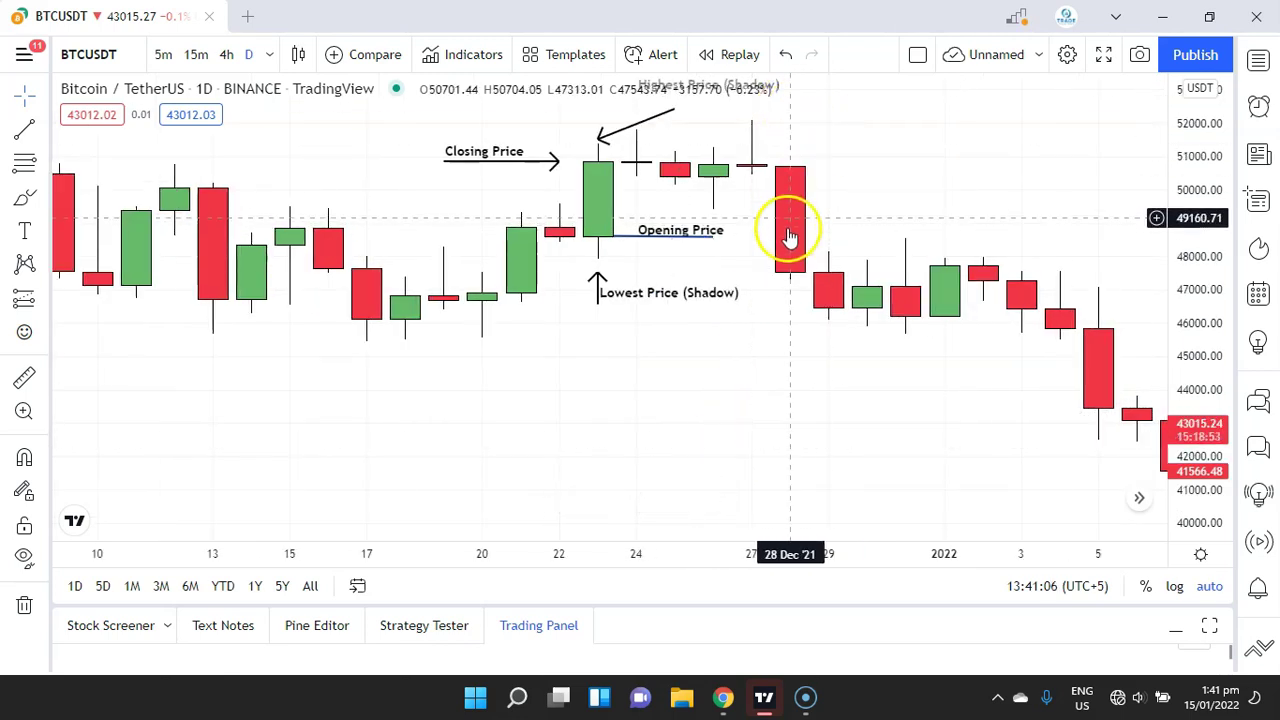
scroll(730, 335, up, 1)
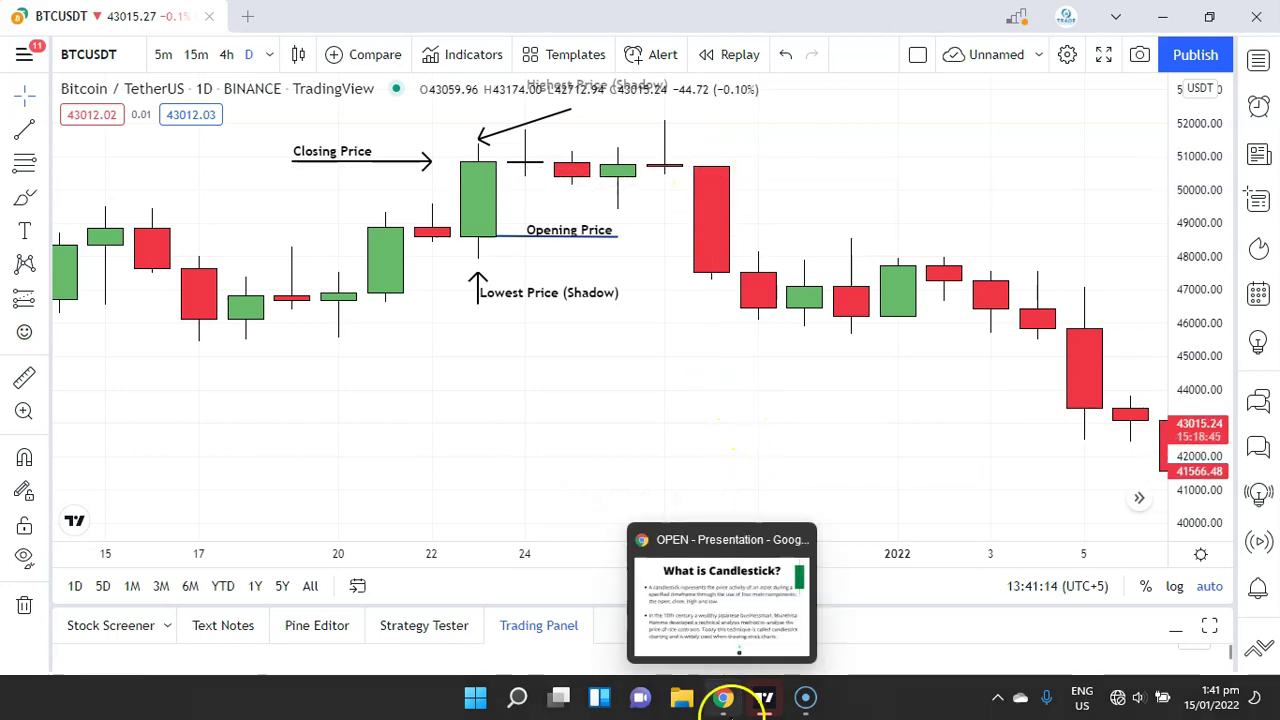
Bring the slides forward and advance to slide 3, the Upper Wick, Body and Lower Wick diagram
click(725, 700)
click(440, 383)
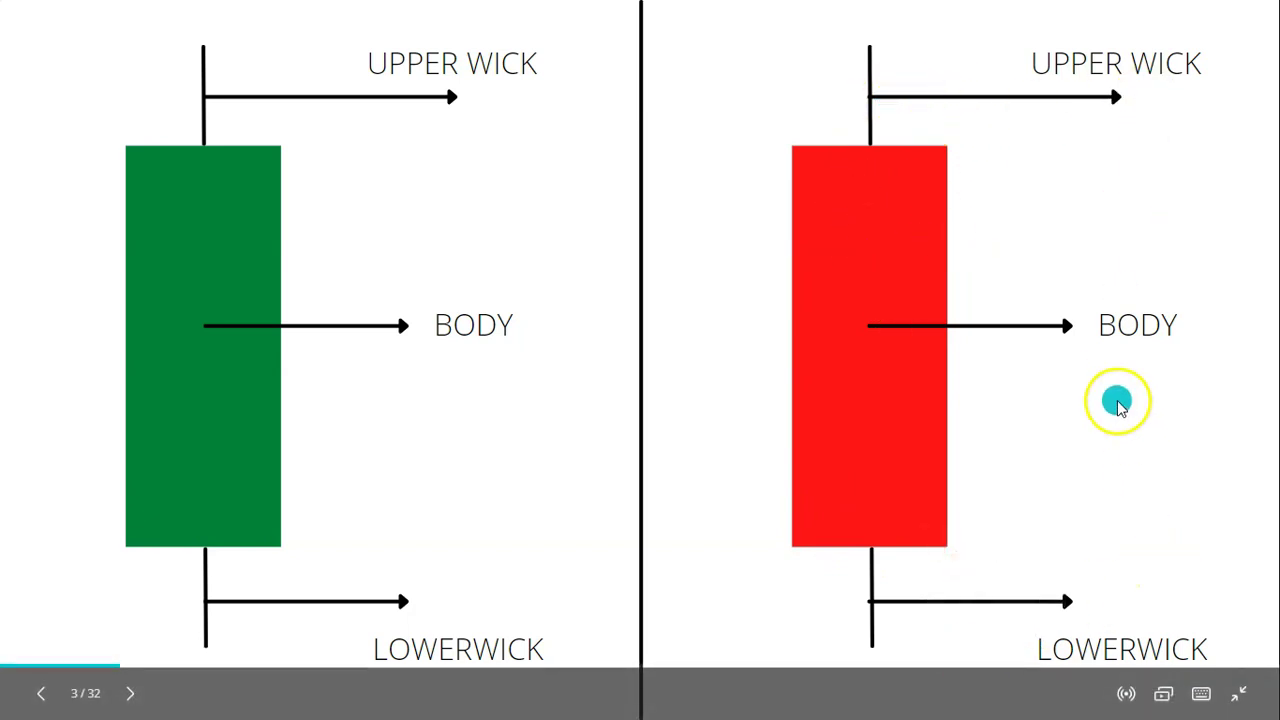
Return to the BTCUSDT chart, zoom in, and select the Arrow drawing tool from the line tools
key(alt+Tab)
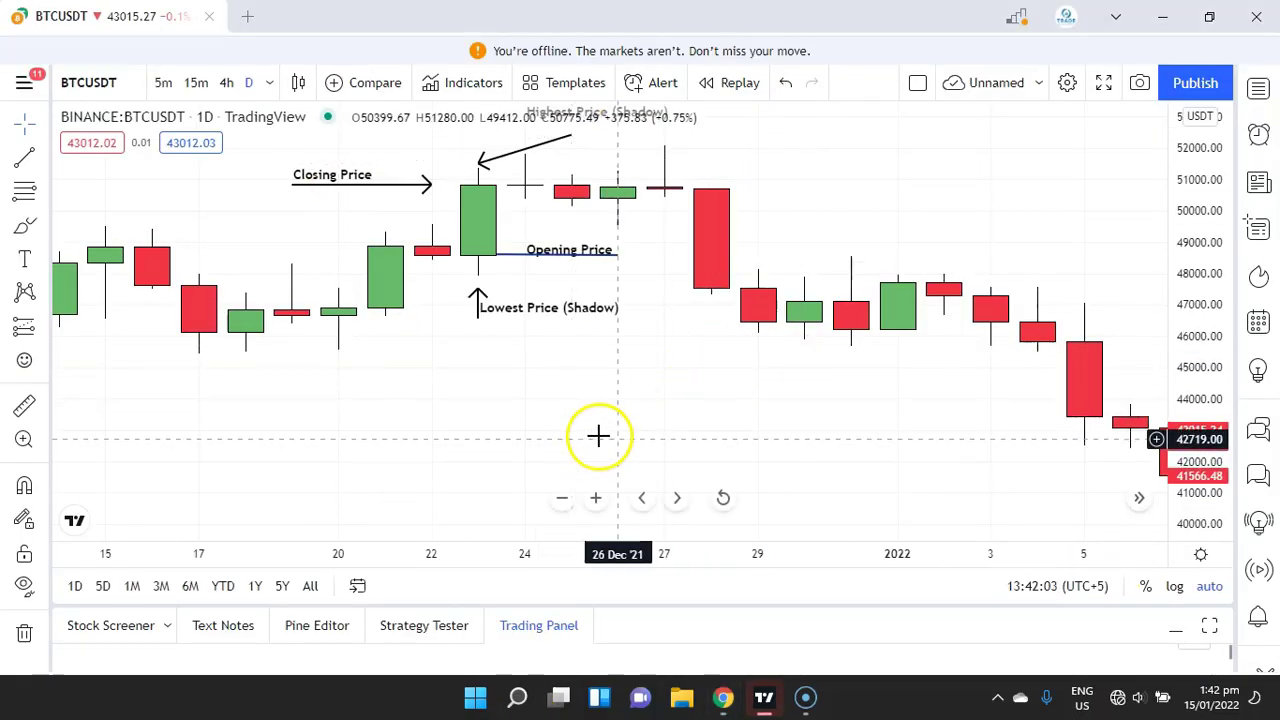
scroll(430, 280, up, 1)
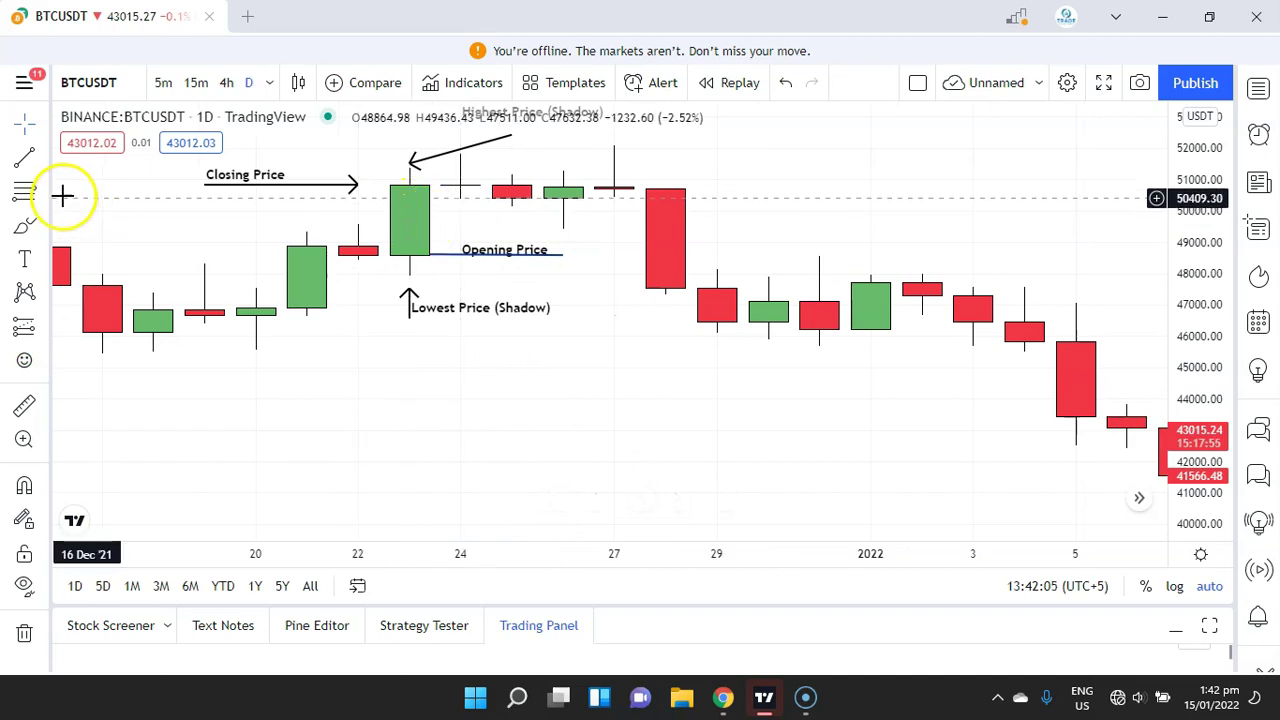
click(45, 155)
click(71, 162)
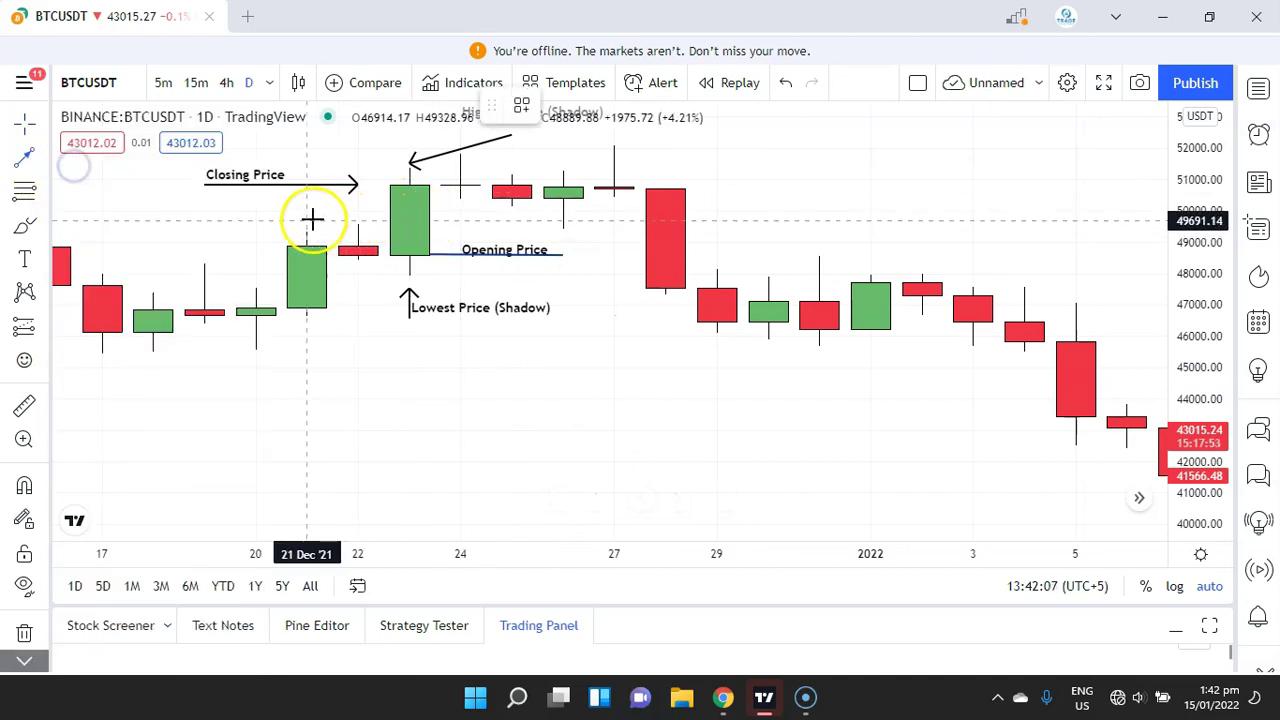